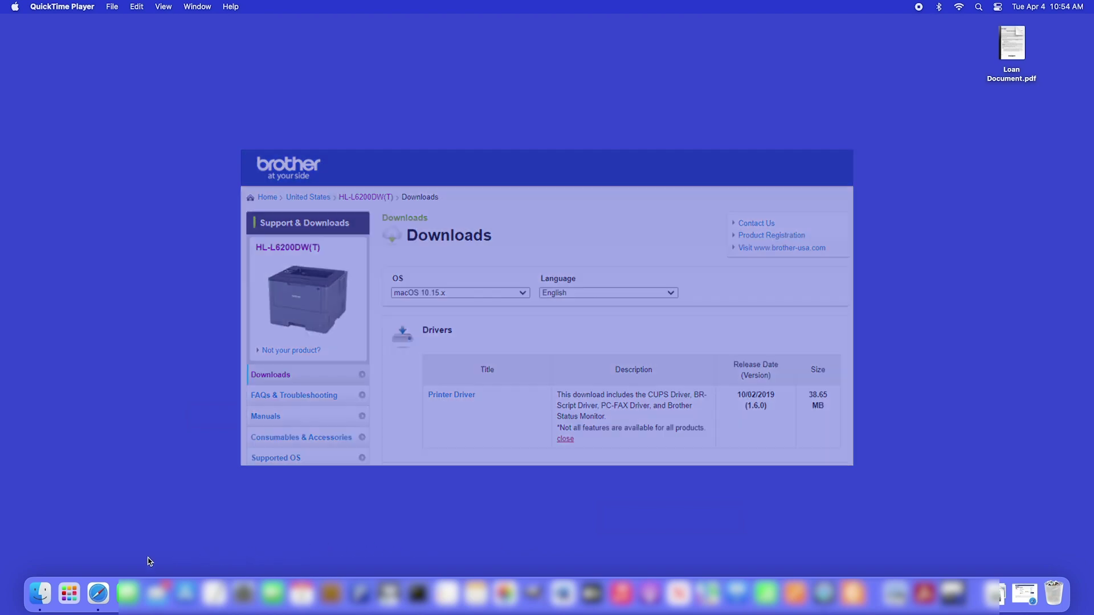
Find the HL-L6200DW(T) downloads for macOS 10.15.x on Brother's support site in Safari.
click(99, 593)
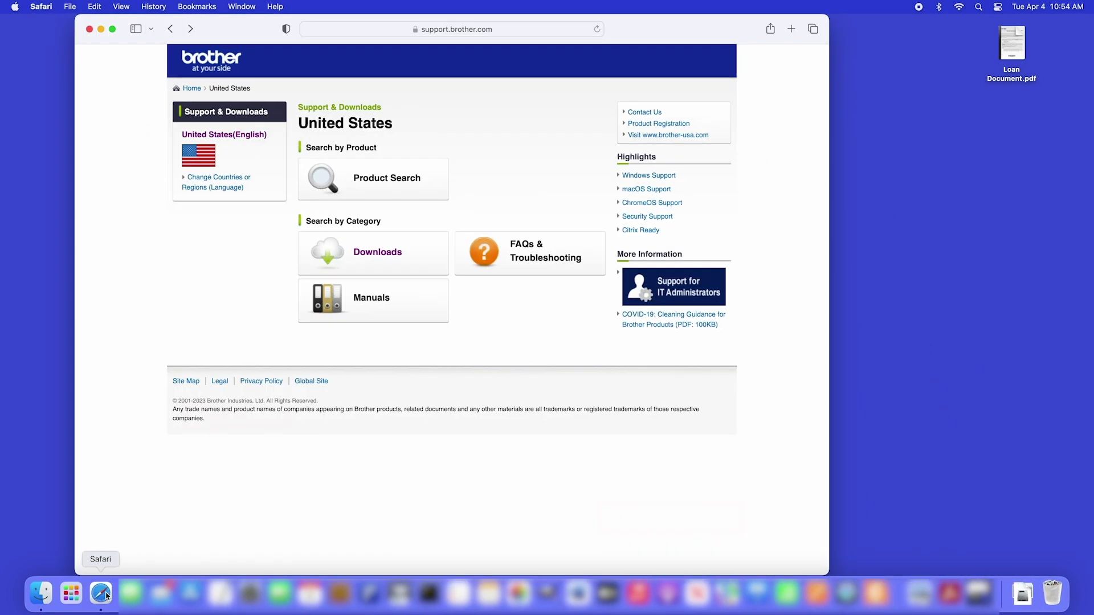
click(405, 263)
click(401, 179)
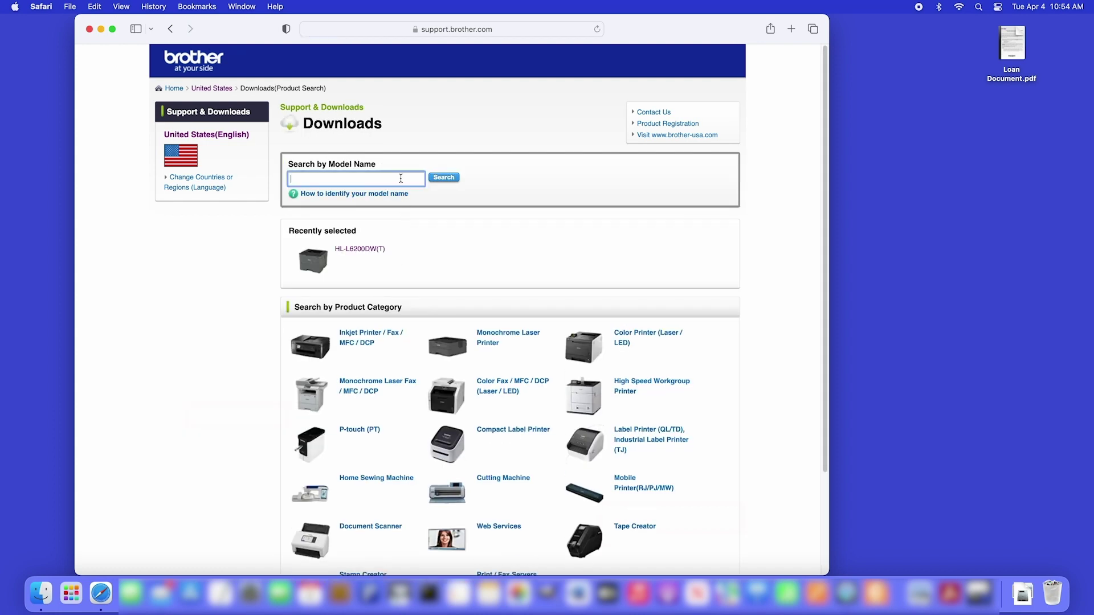
text(hll6200dw)
click(453, 181)
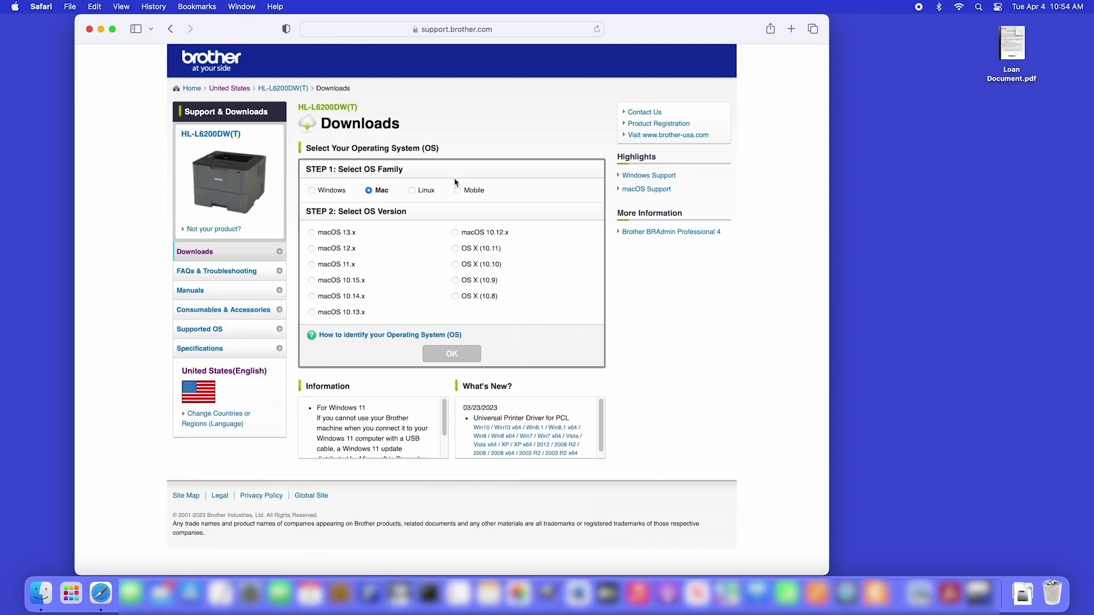
click(312, 281)
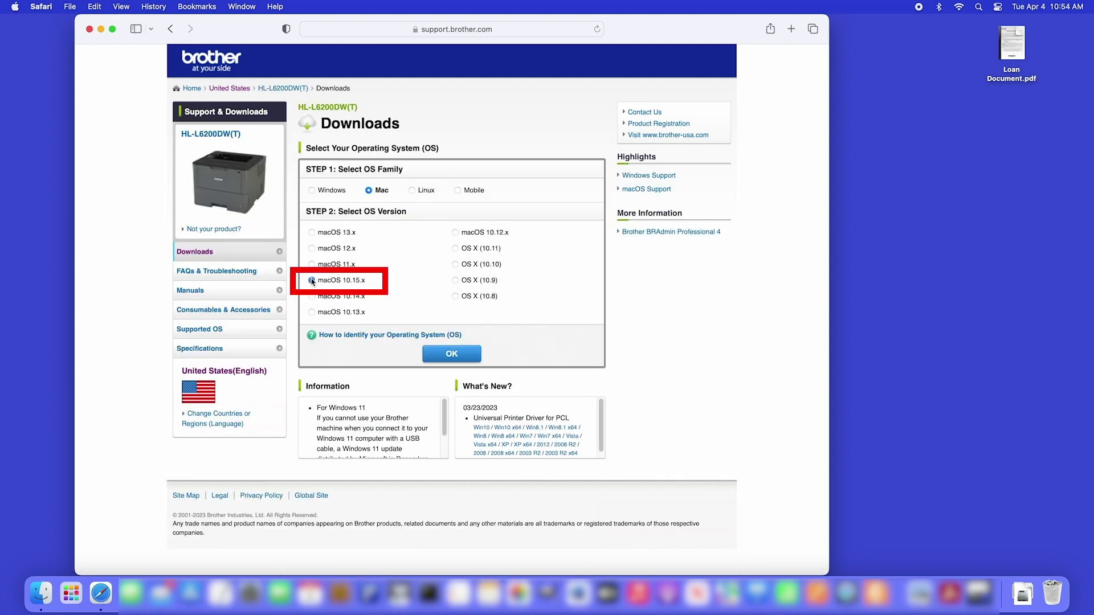
click(470, 357)
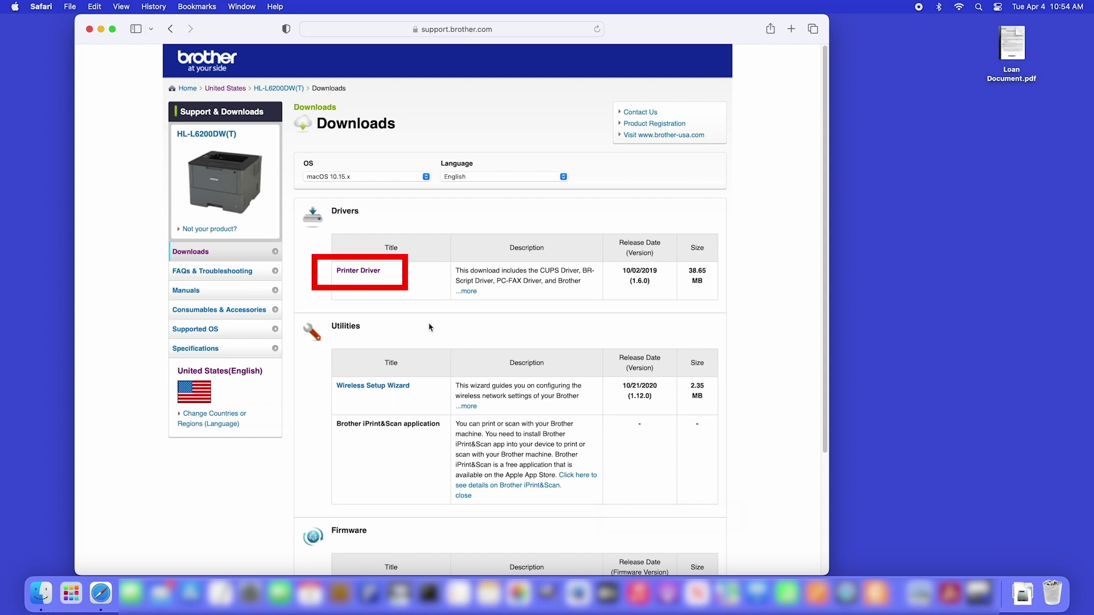
Accept the EULA, download the Printer Driver disk image, and show Safari's downloads list.
click(378, 272)
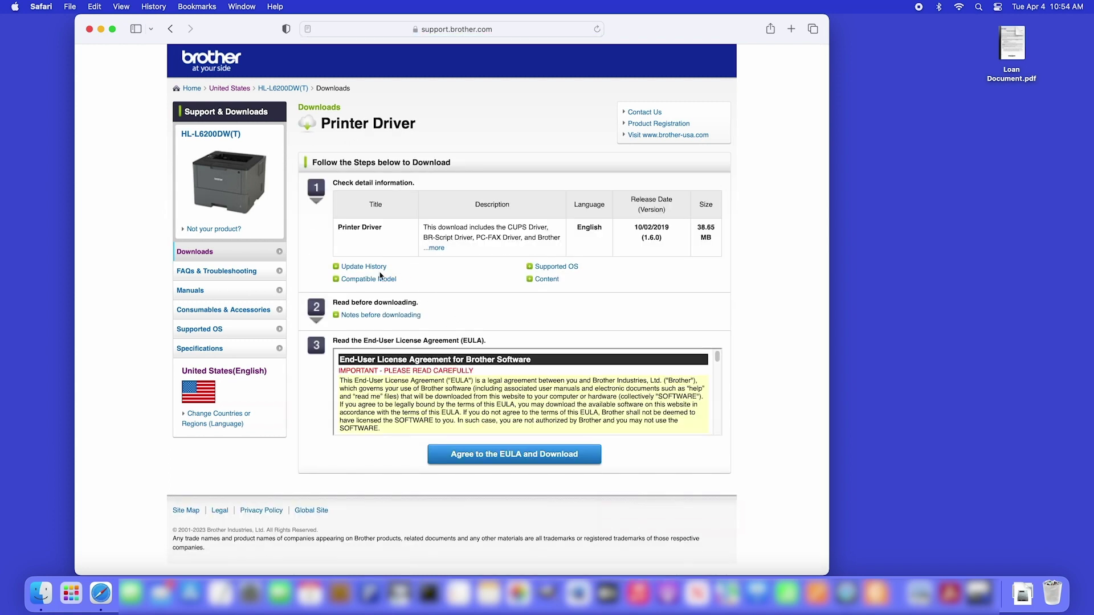
click(574, 449)
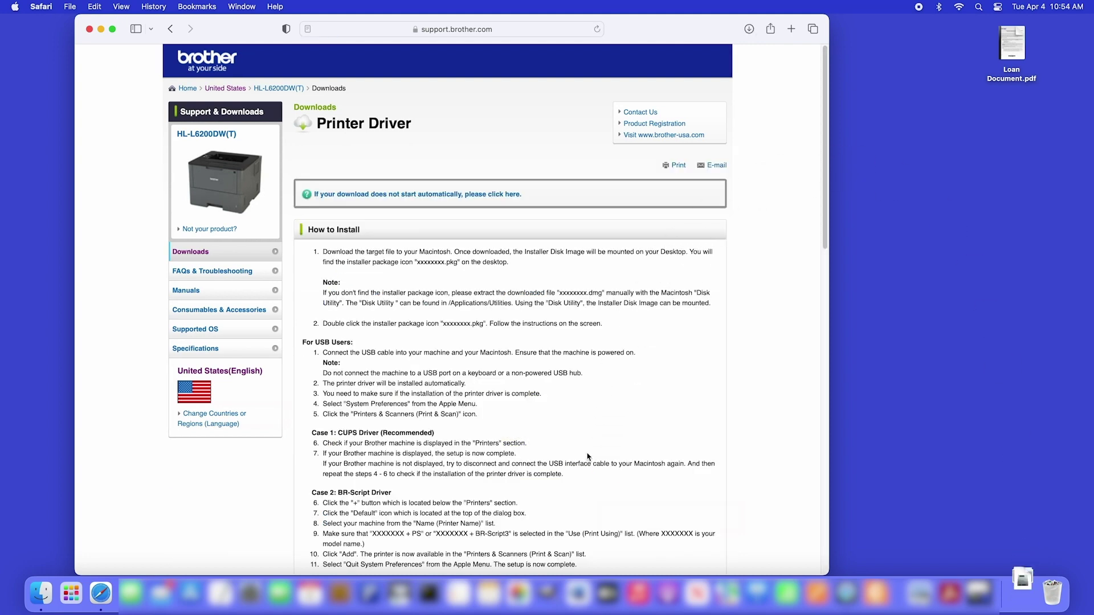
click(750, 30)
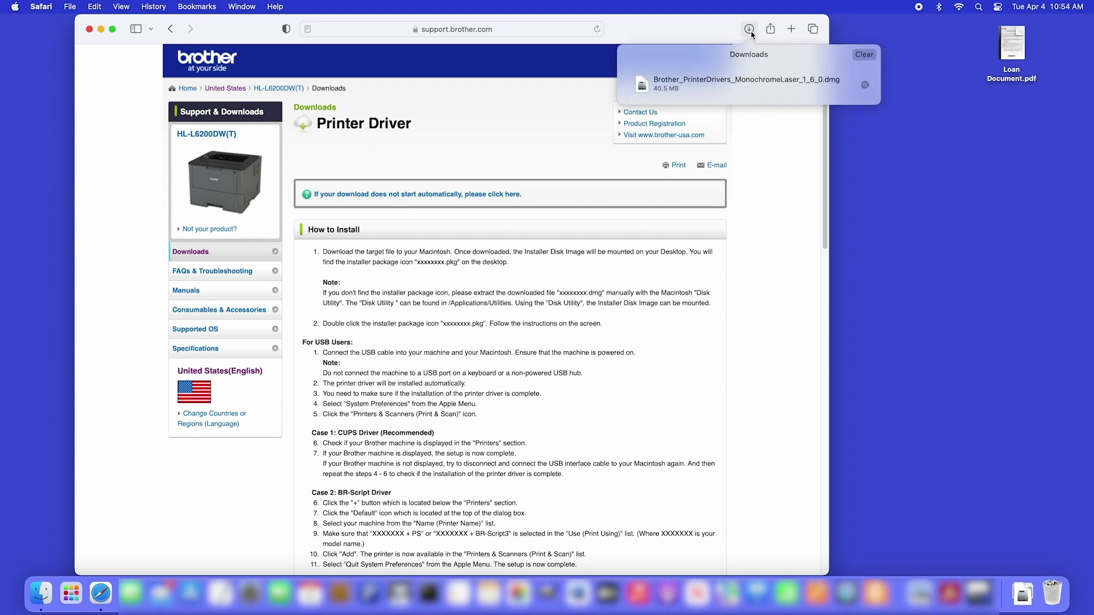
Install the Brother driver package from the downloaded disk image with the admin password, then trash the installer.
double_click(754, 87)
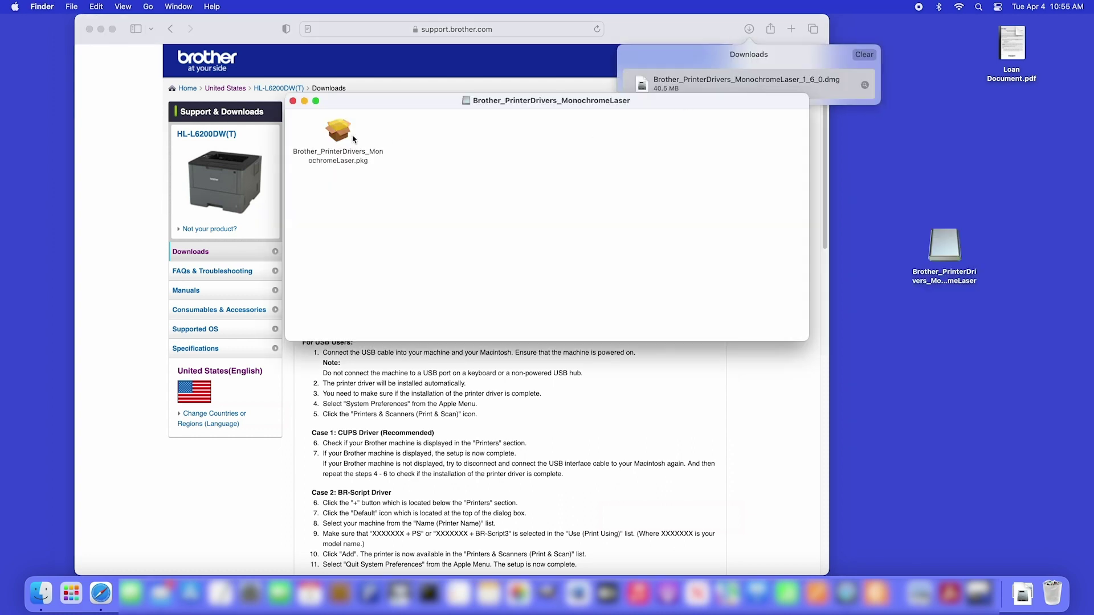
double_click(346, 137)
click(709, 378)
click(709, 378)
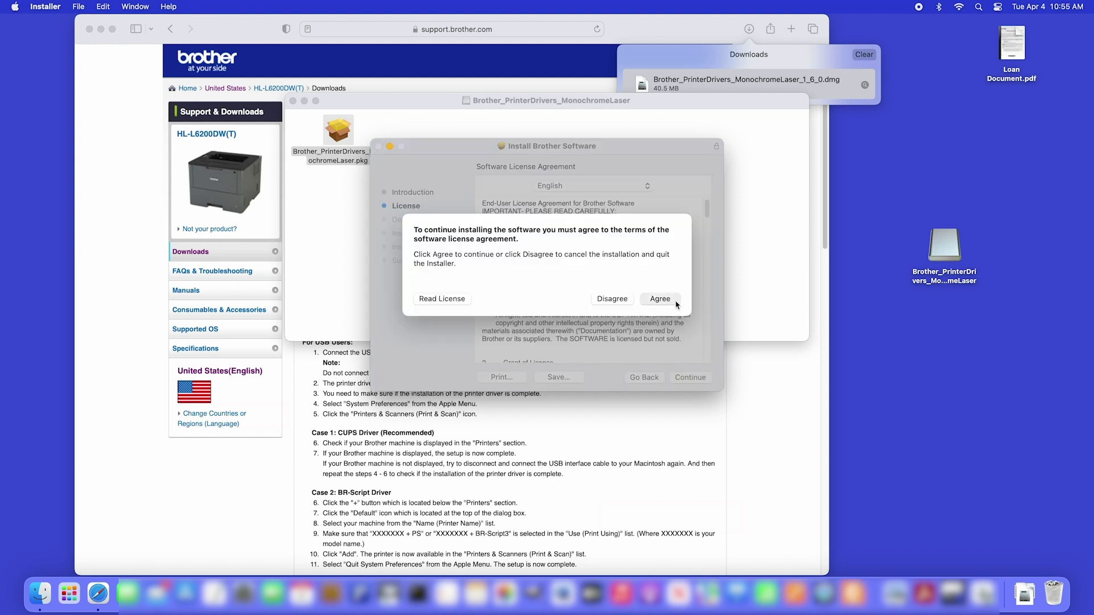
click(679, 315)
click(707, 378)
text(•••••)
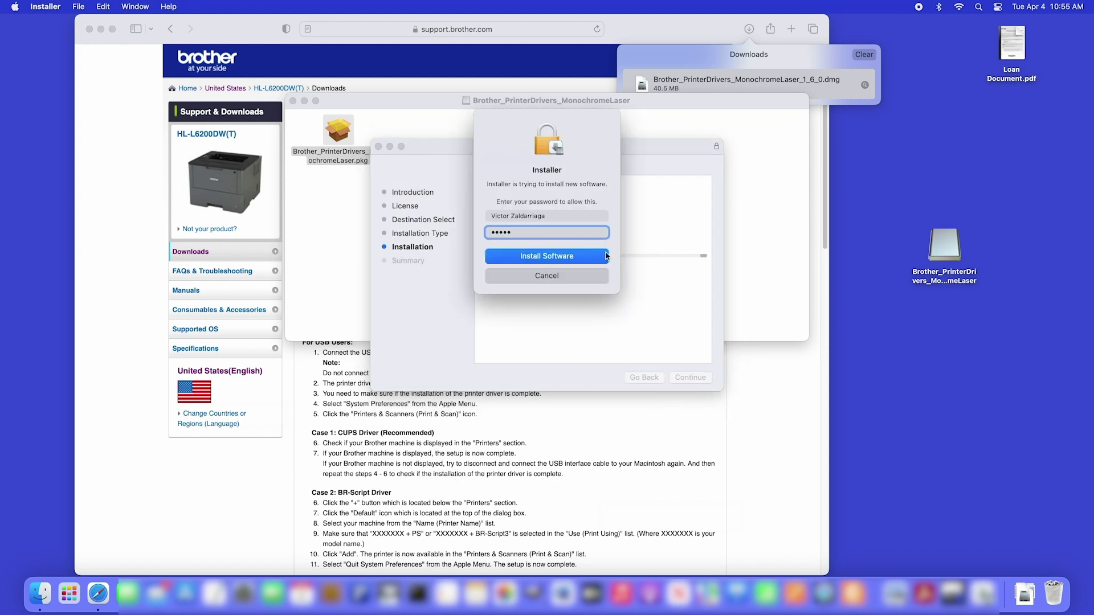
click(604, 256)
click(702, 377)
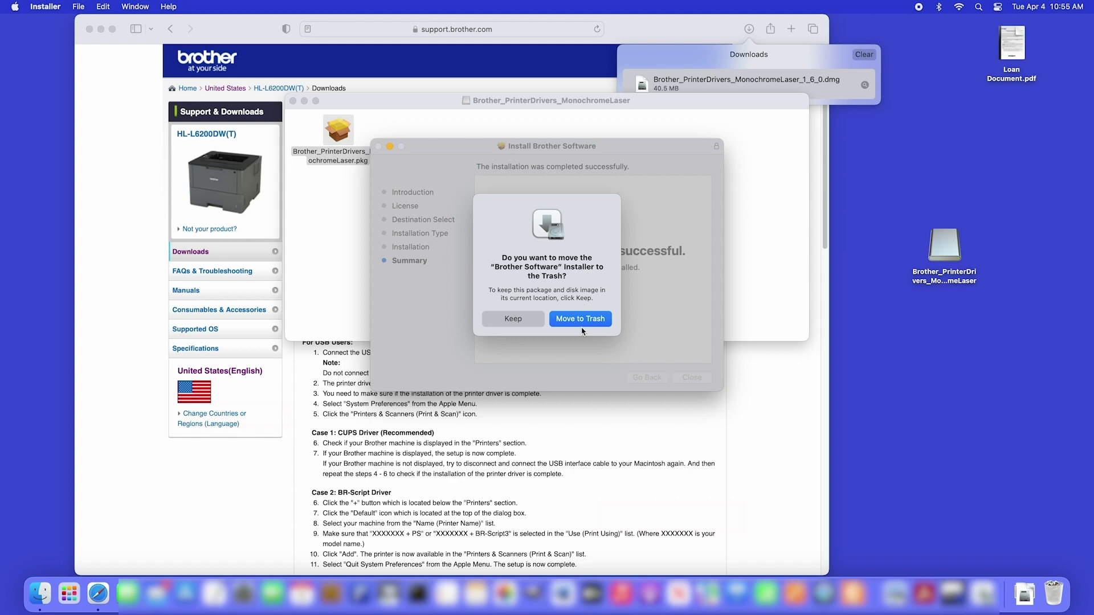
click(539, 320)
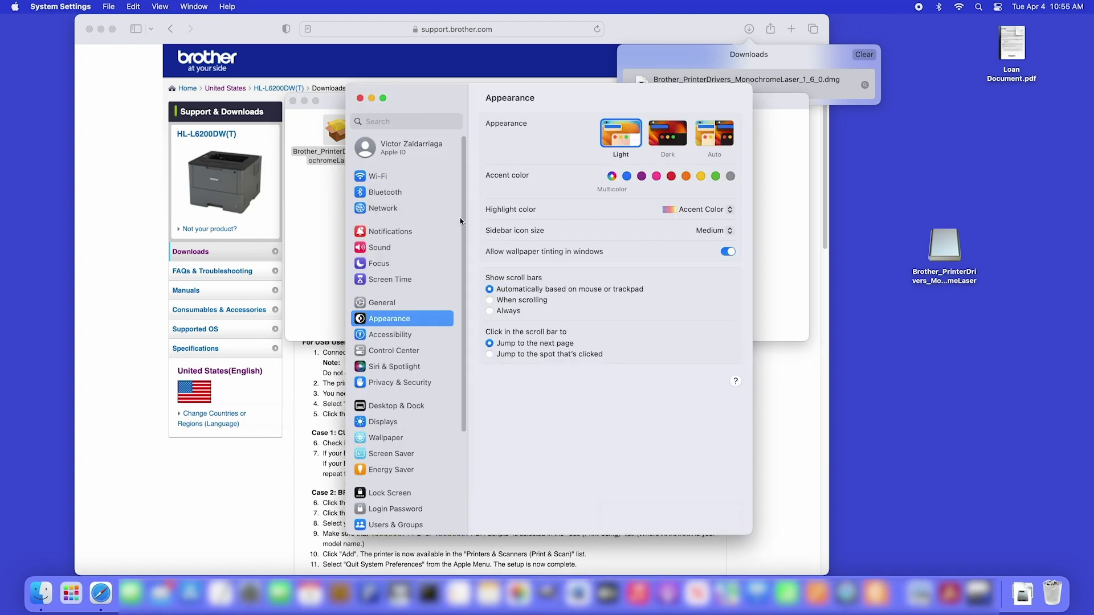
Open Printers & Scanners and bring up Add Printer, which lists the Brother HL-L6200DW series.
scroll(441, 318, down, 5)
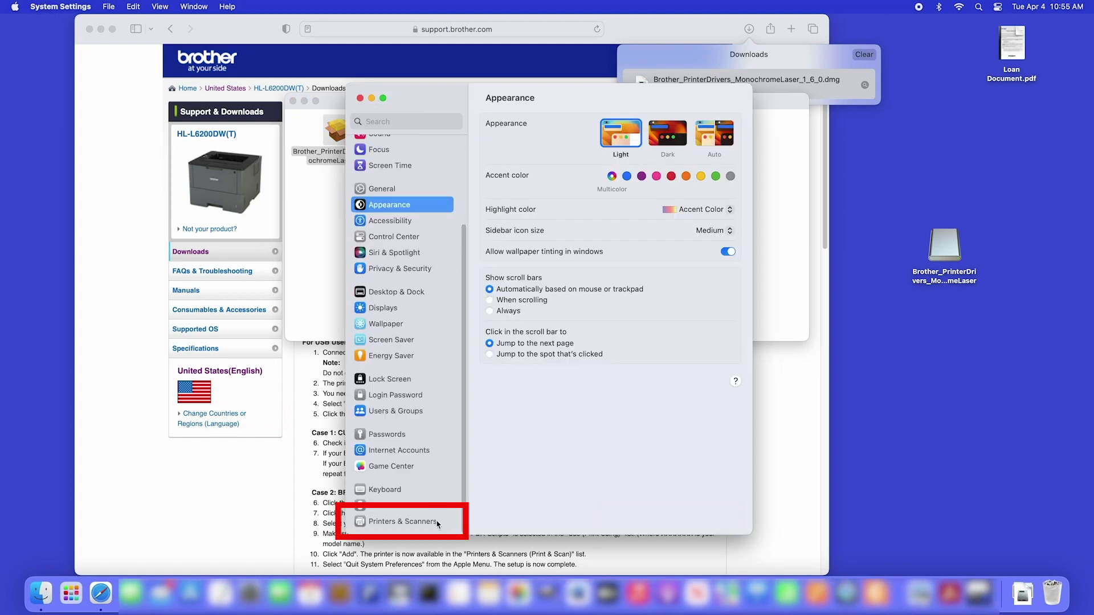
click(437, 522)
scroll(713, 407, down, 5)
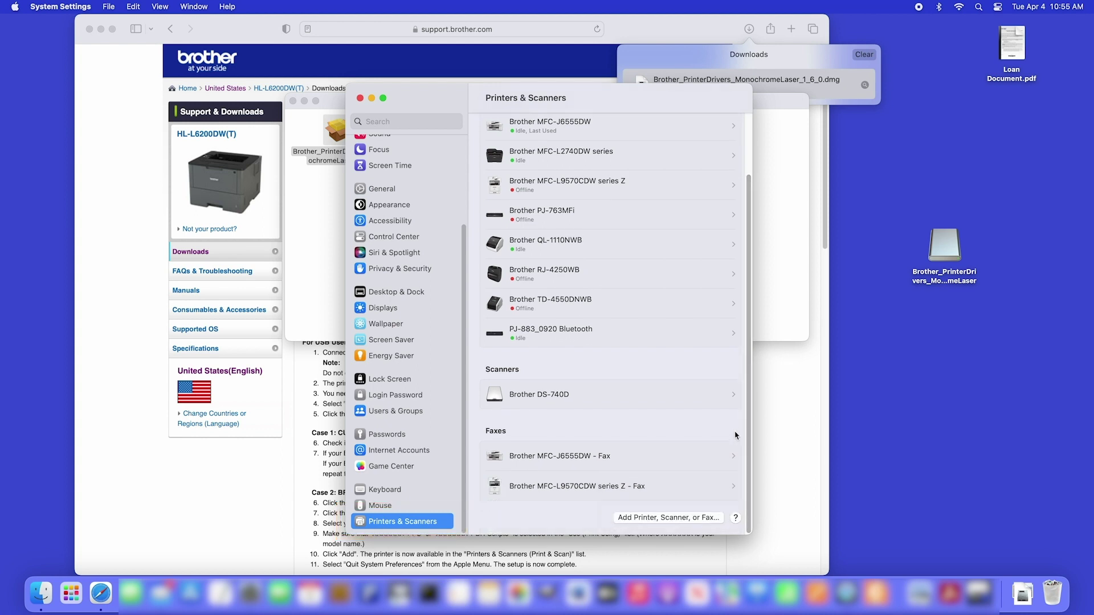
click(718, 519)
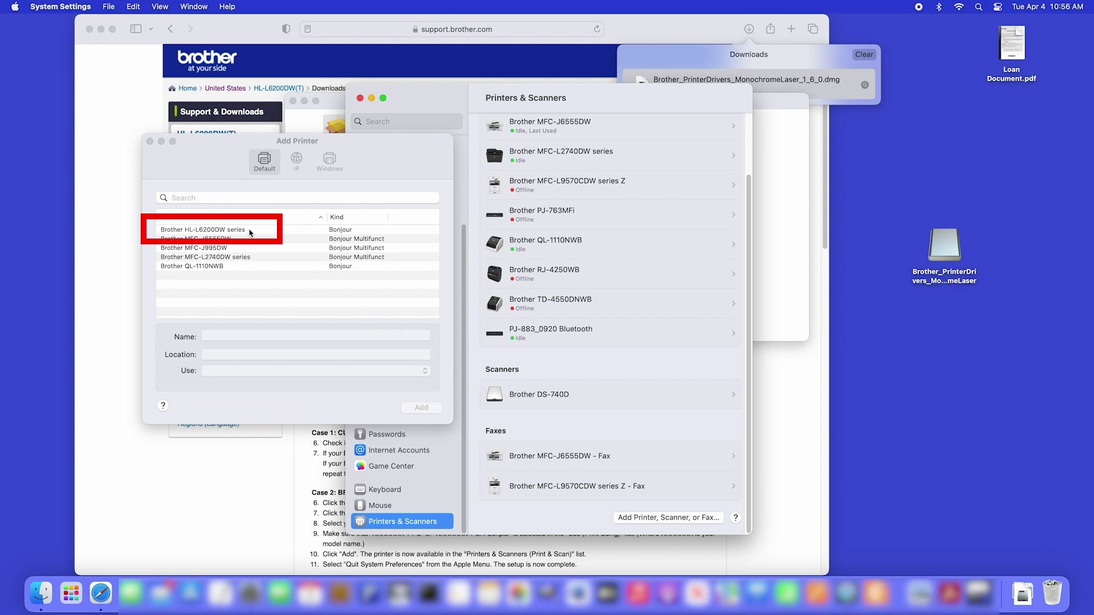
Add the Brother HL-L6200DW series printer using the 'HL-L6200DW series BR-Script3' driver.
click(249, 233)
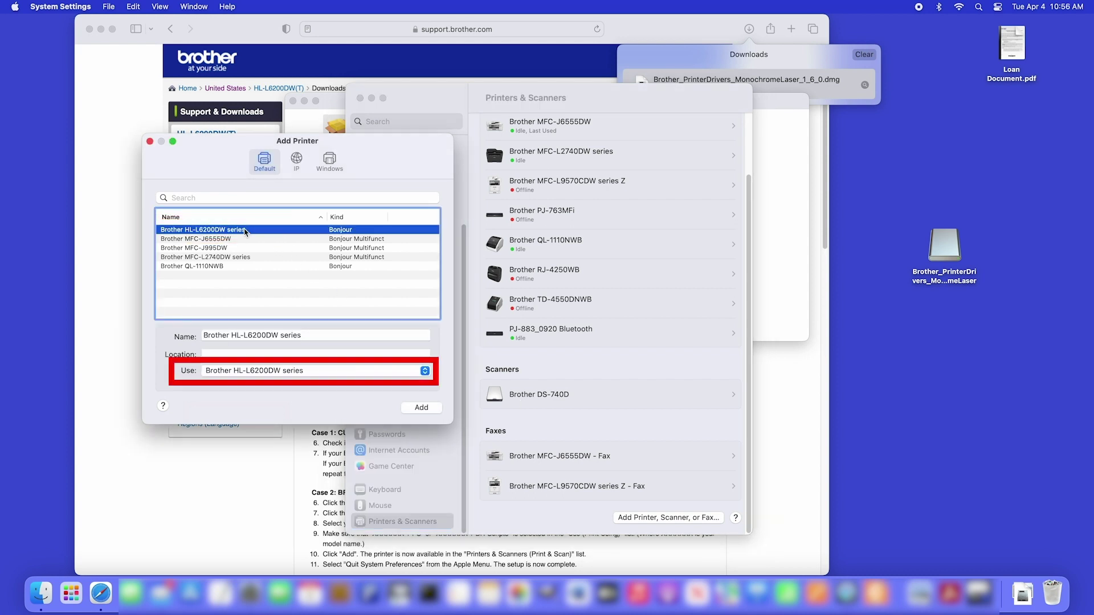
click(424, 371)
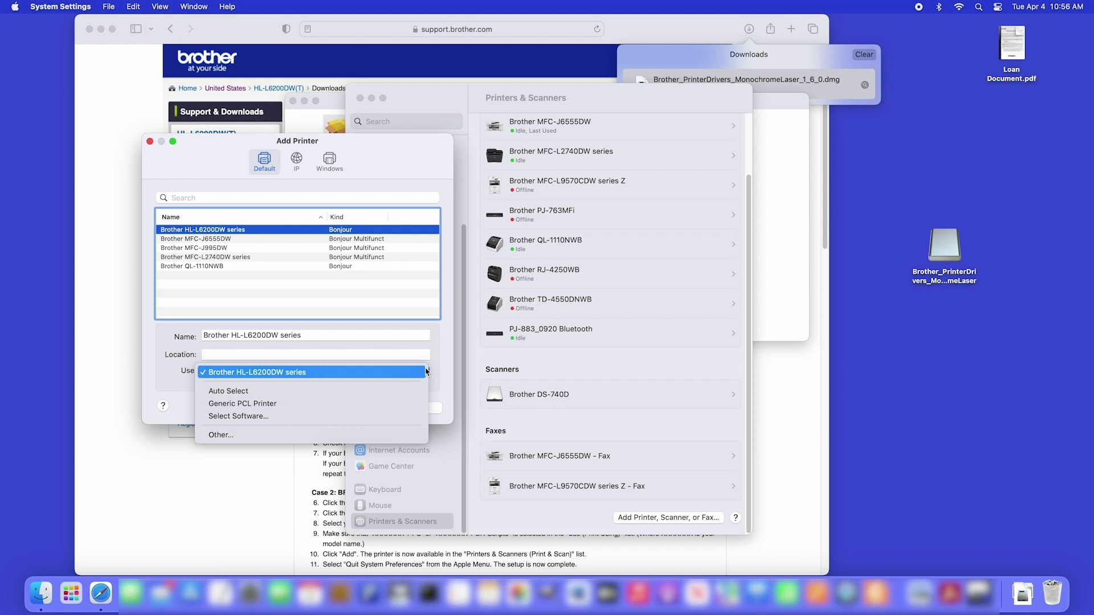
click(407, 419)
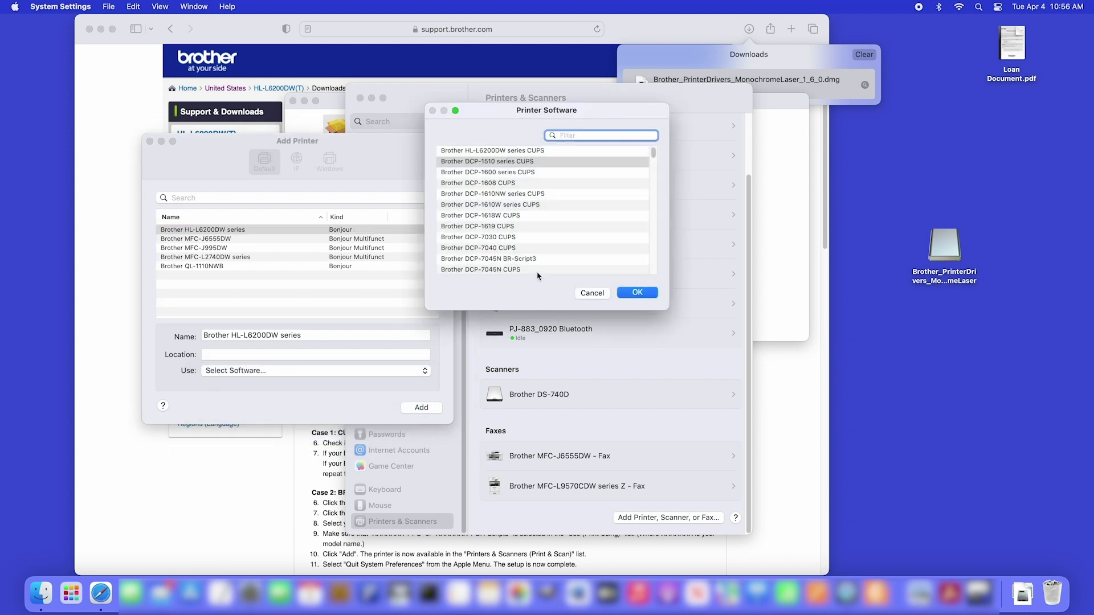
text(6200)
click(562, 163)
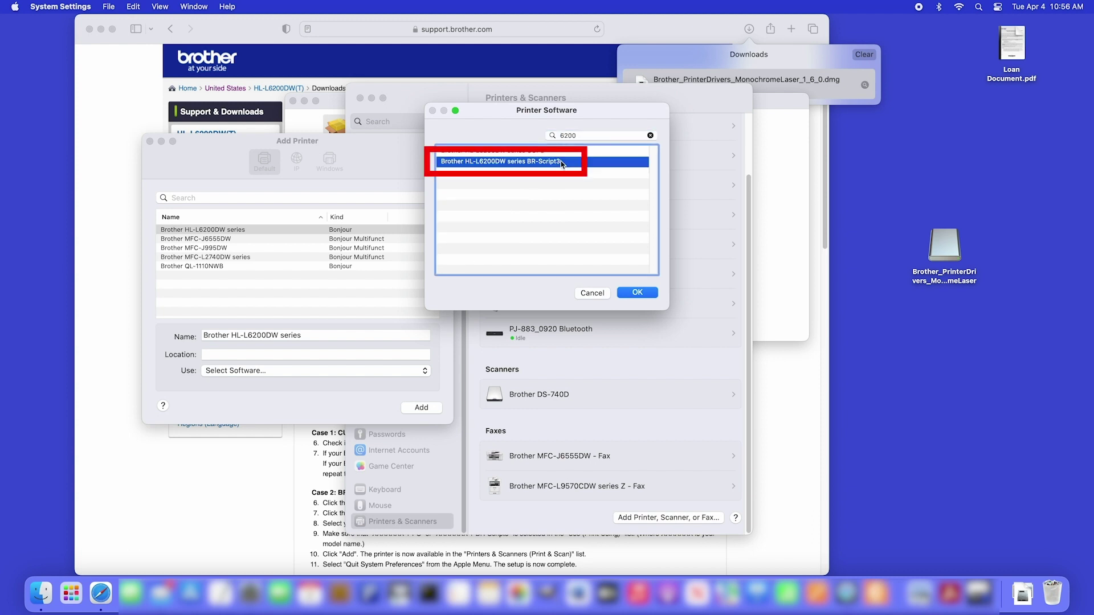
click(654, 294)
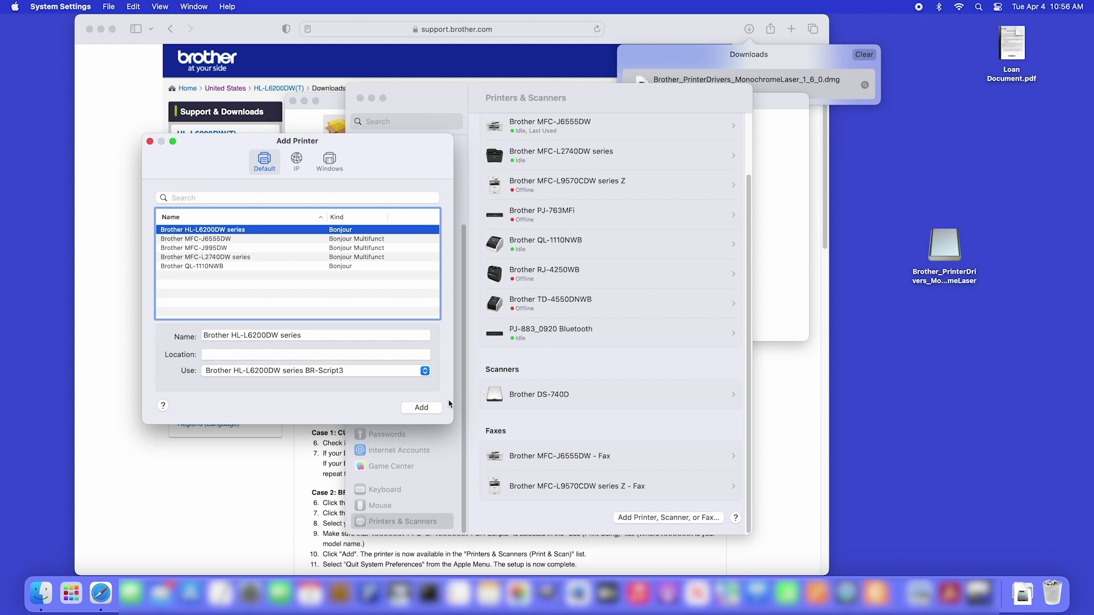
click(433, 410)
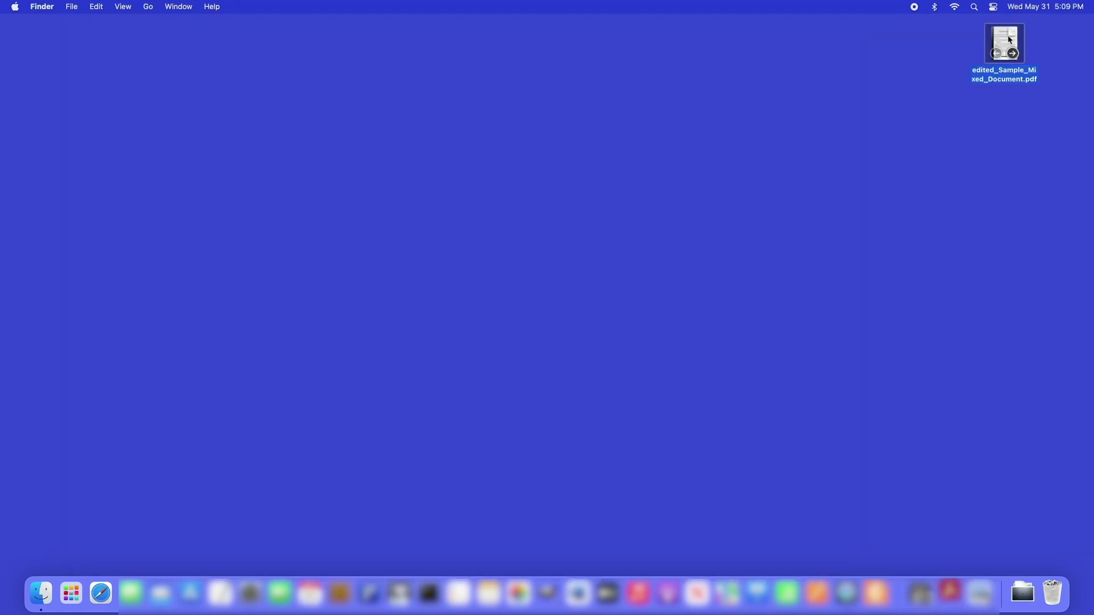
Open edited_Sample_Mixed_Document.pdf in Acrobat Reader and rotate its view clockwise twice.
key(space)
double_click(1007, 39)
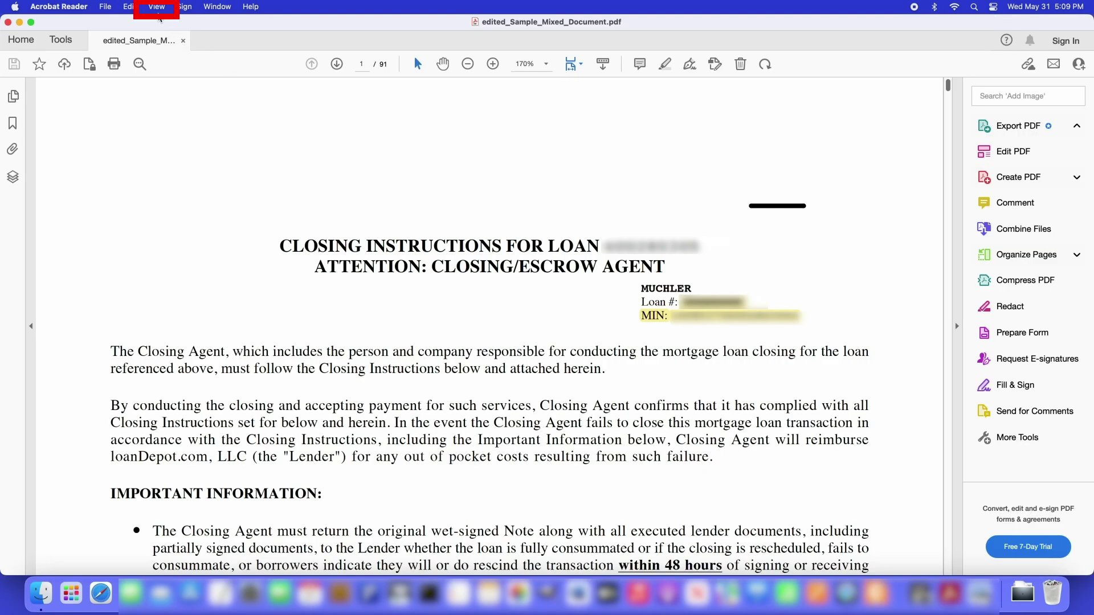
click(160, 8)
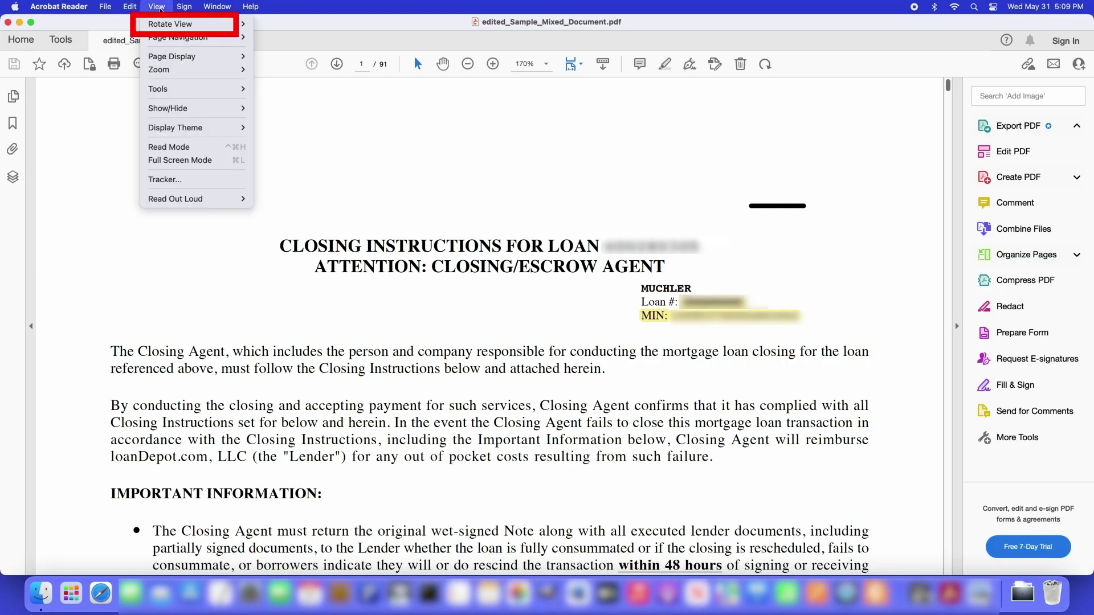
click(160, 22)
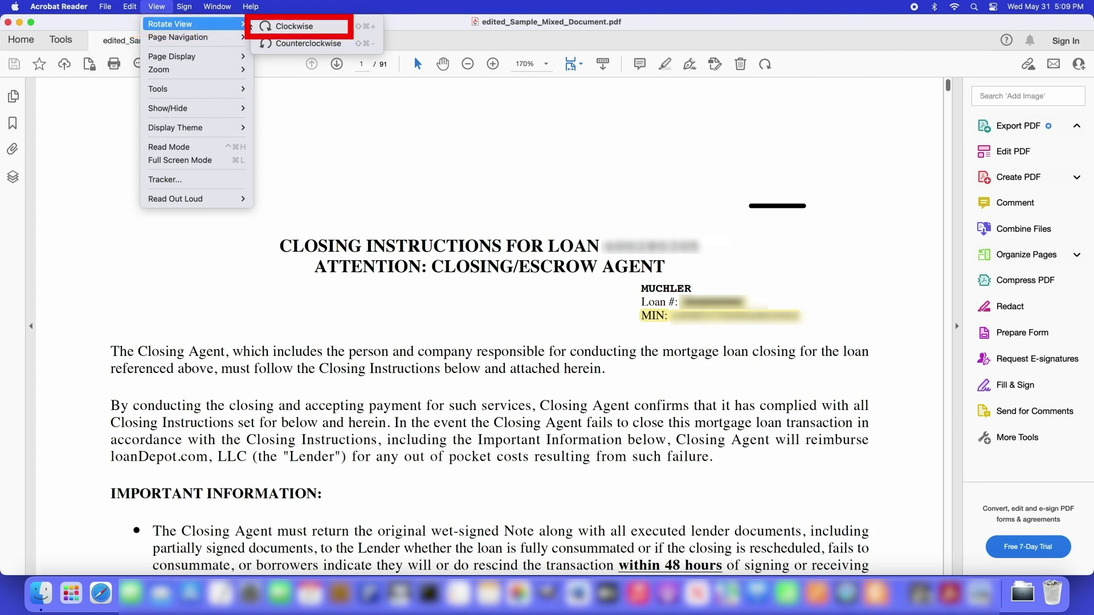
click(279, 27)
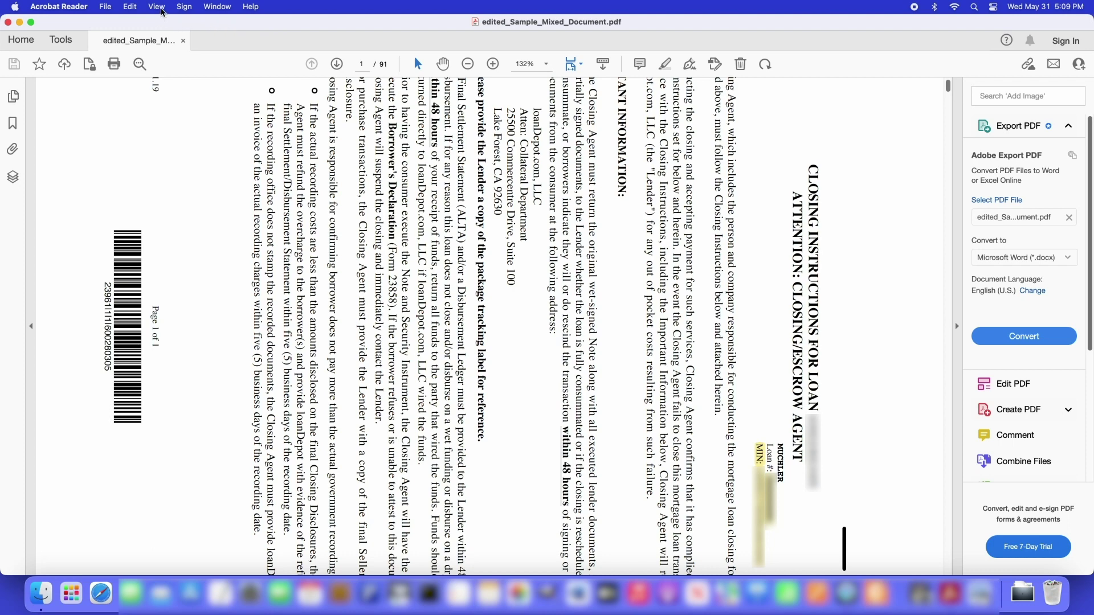
click(162, 10)
mouse_move(170, 24)
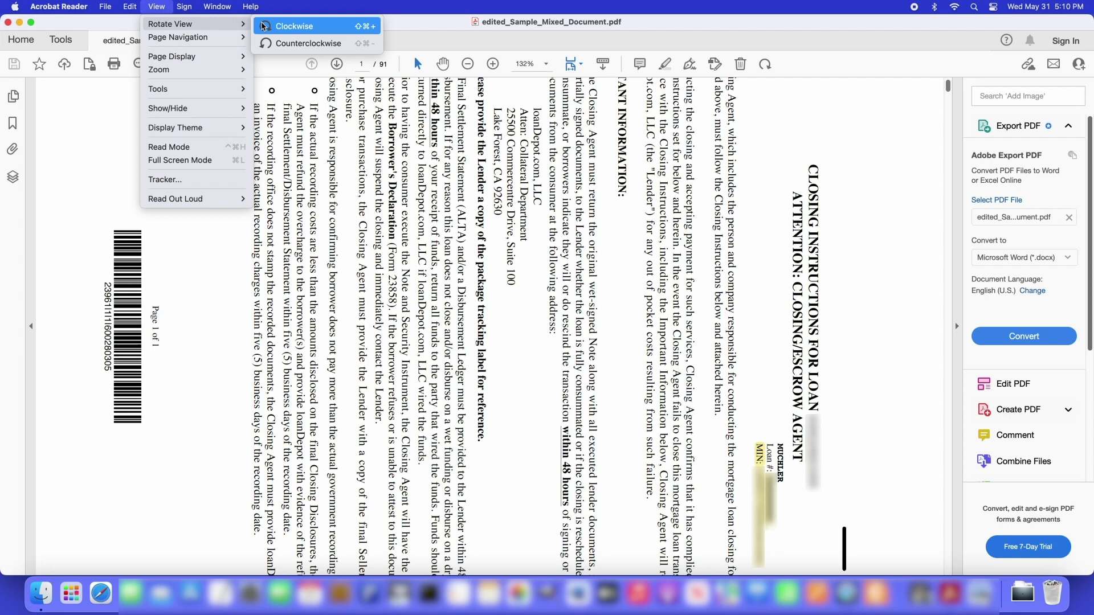
click(267, 26)
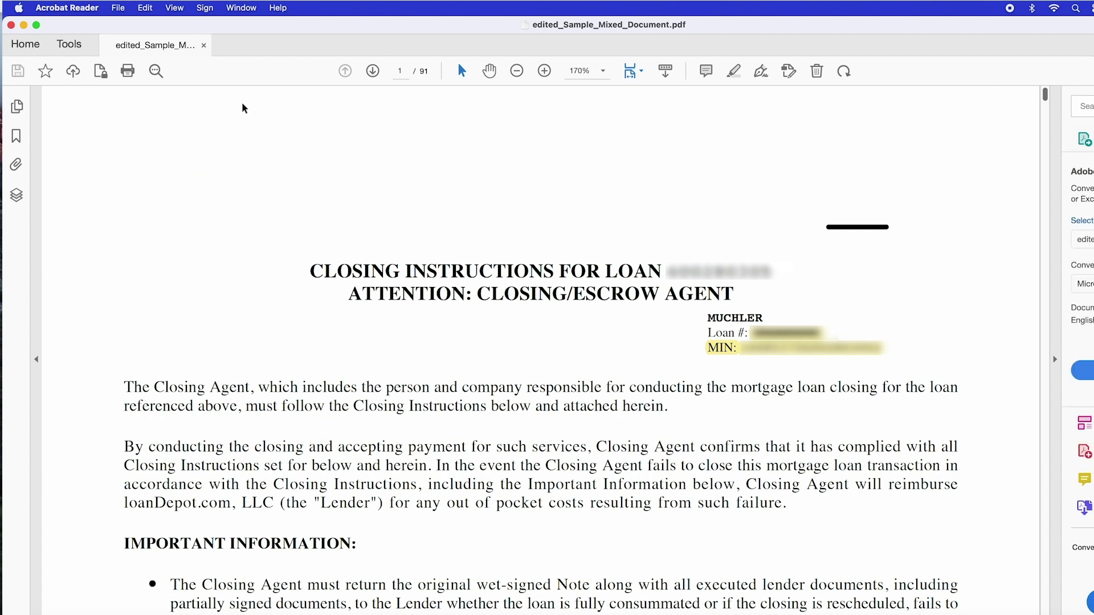
Print all 91 pages of the loan PDF on the Brother HL-L6200DW series.
click(127, 9)
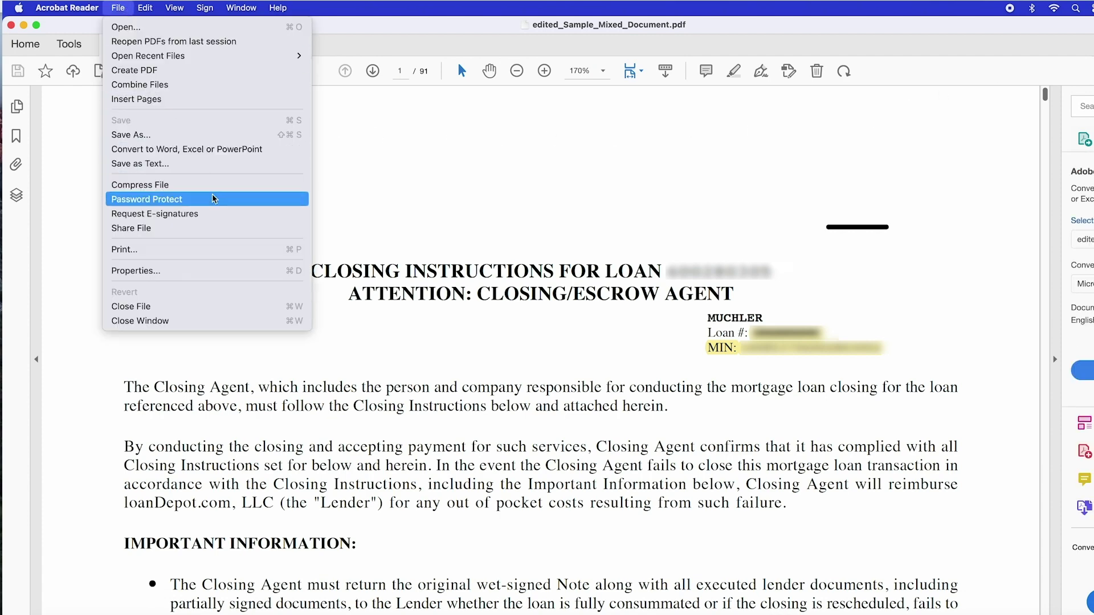
click(226, 250)
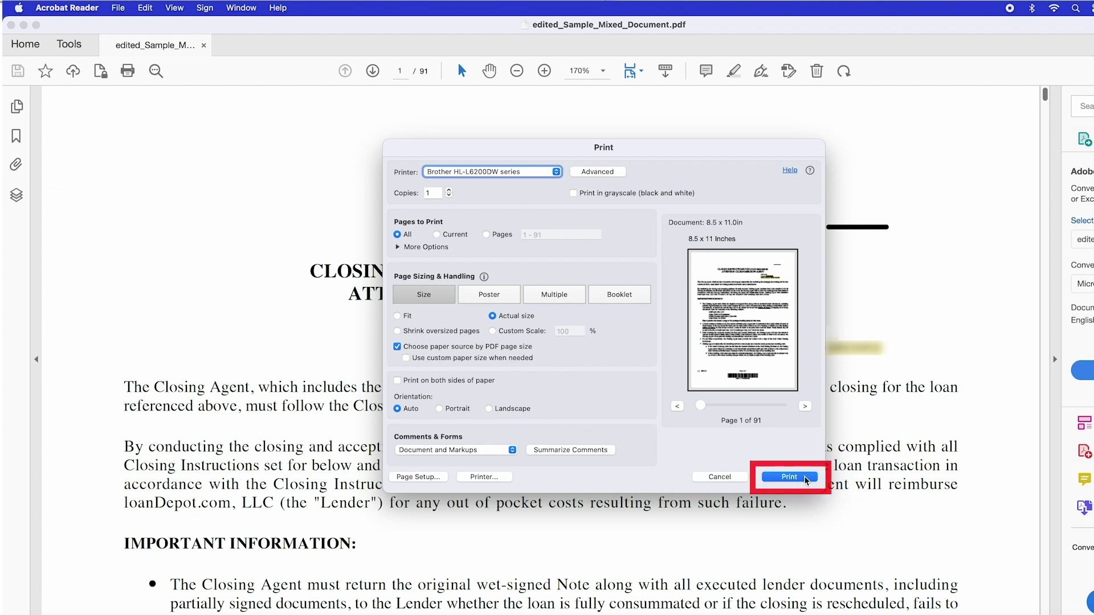
click(790, 477)
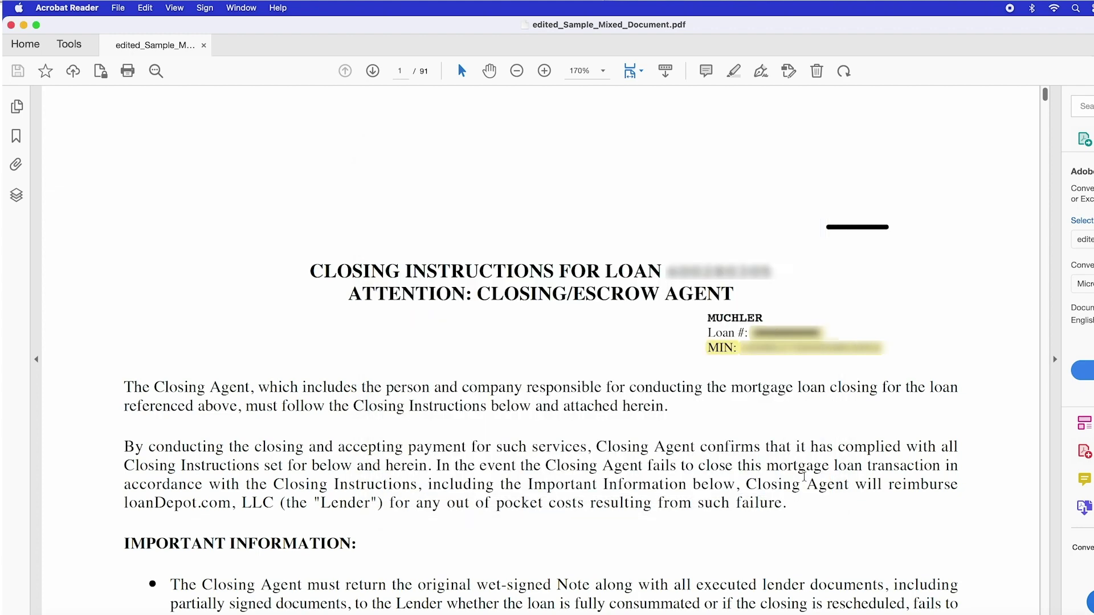